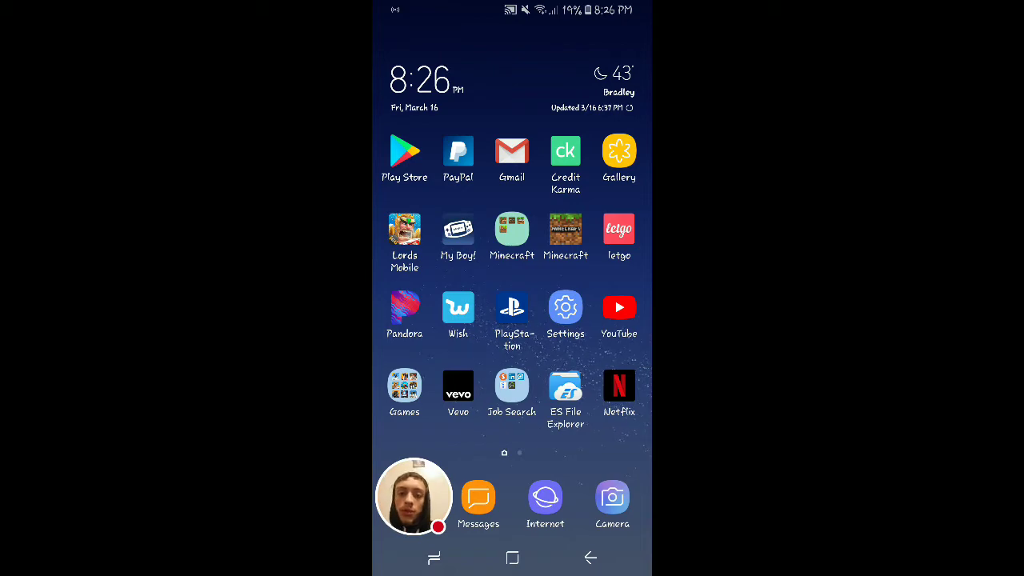
- Open Settings and scroll through the list to find Lock screen and security
click(566, 312)
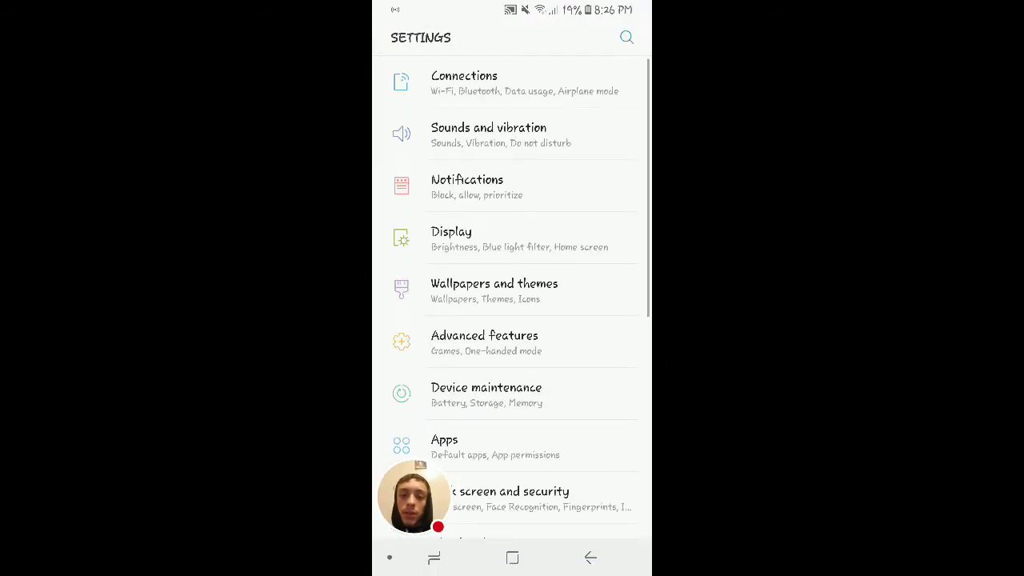
scroll(512, 423, down, 1)
scroll(512, 299, down, 1)
scroll(512, 298, down, 1)
scroll(512, 298, down, 1)
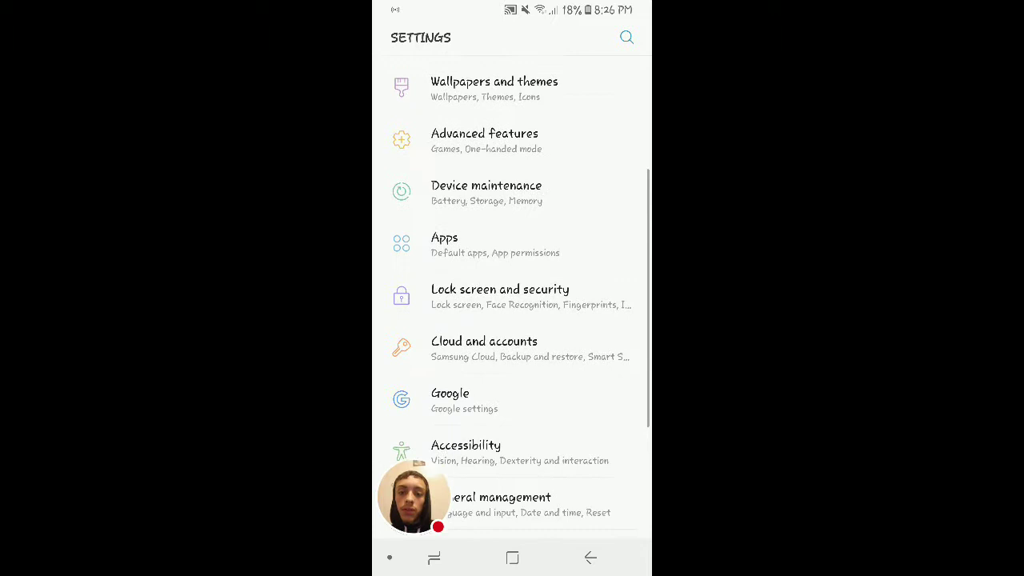
scroll(512, 298, down, 1)
scroll(512, 299, down, 1)
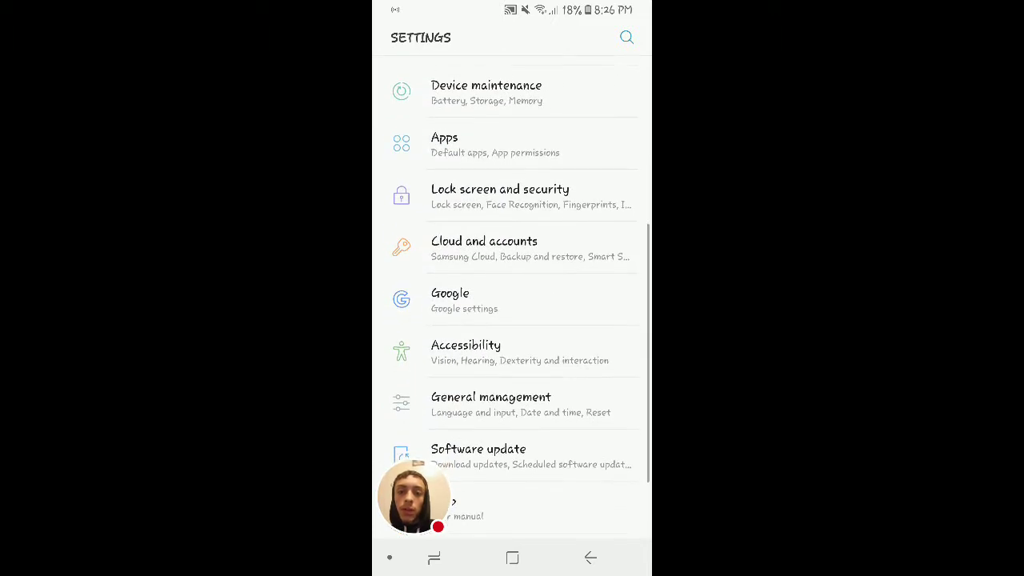
scroll(567, 309, up, 1)
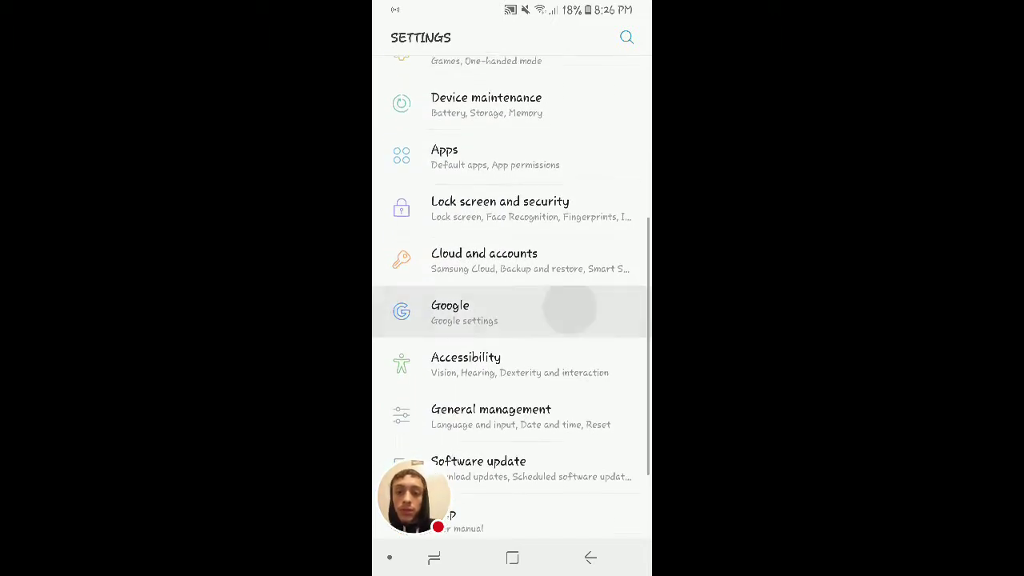
scroll(568, 308, up, 1)
scroll(568, 309, up, 1)
scroll(567, 309, up, 1)
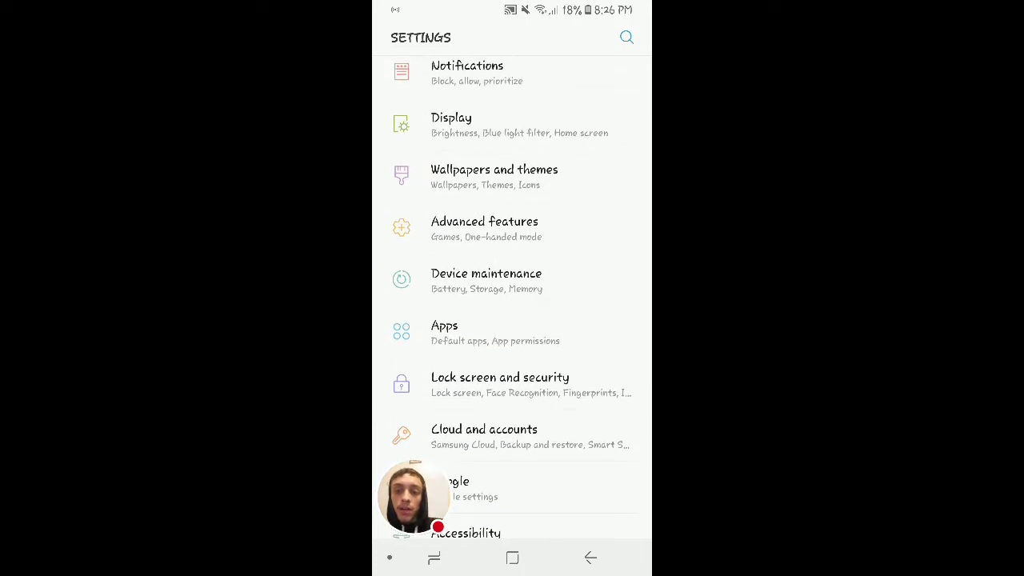
scroll(512, 280, up, 1)
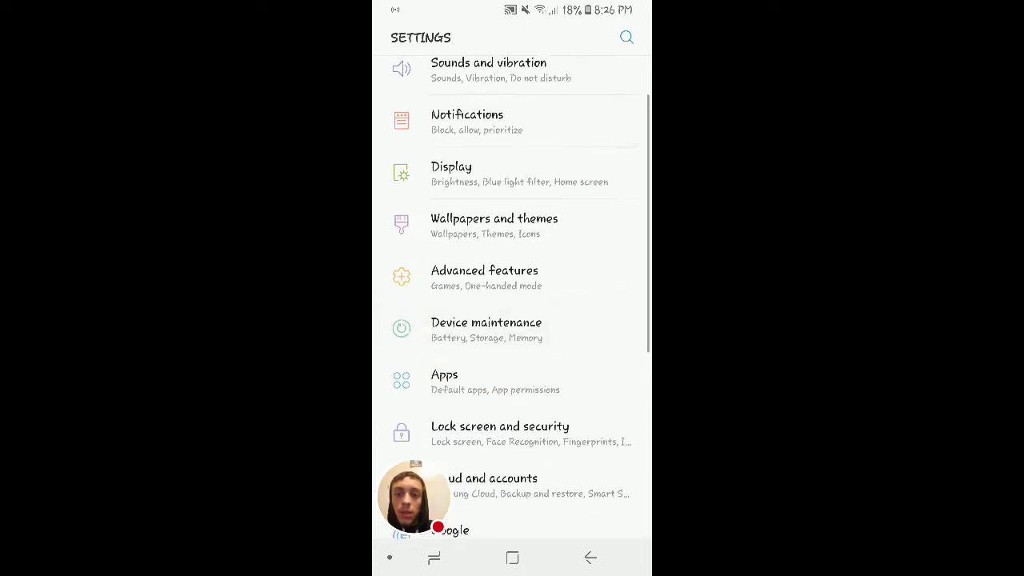
scroll(512, 280, down, 2)
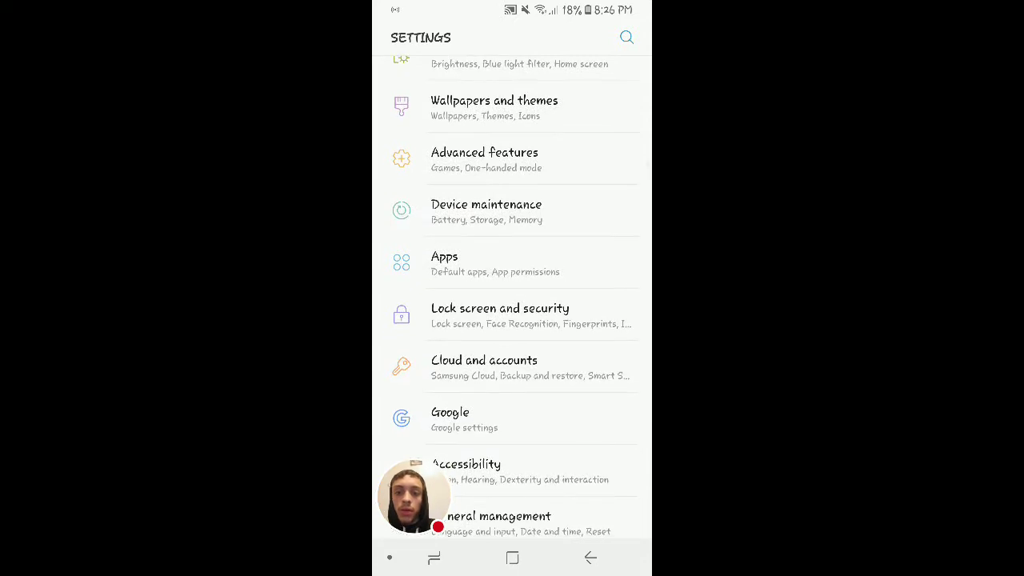
- Open Lock screen and security and browse through its options
click(500, 315)
scroll(512, 320, down, 2)
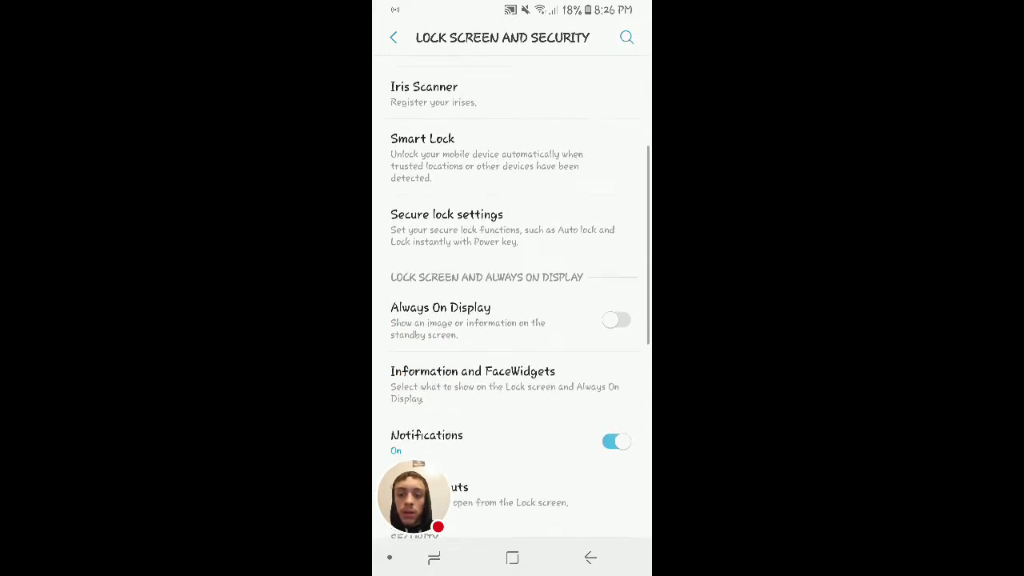
scroll(512, 320, down, 2)
scroll(512, 320, down, 2)
scroll(512, 320, down, 2)
scroll(512, 320, down, 2)
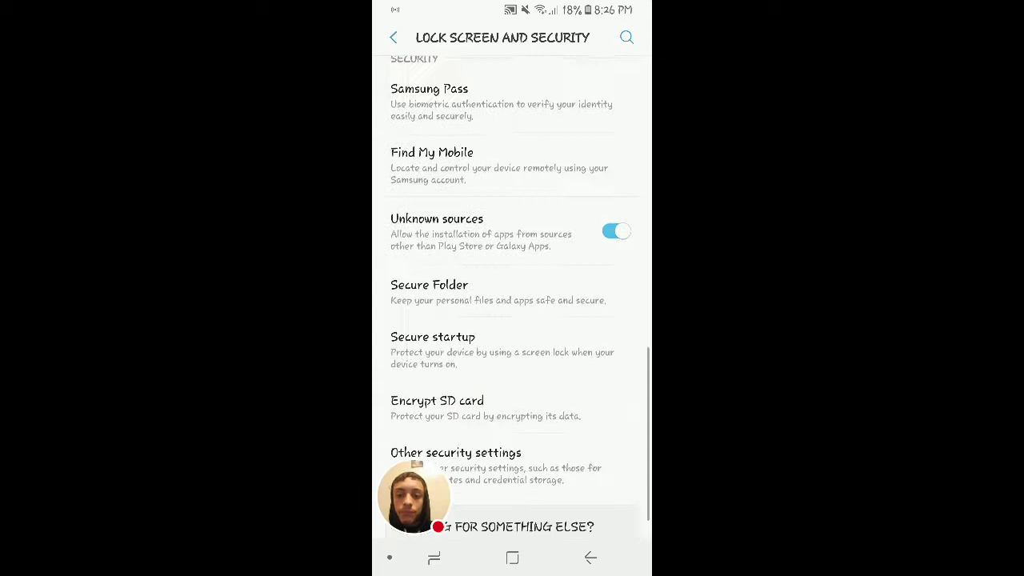
scroll(512, 320, down, 2)
scroll(512, 320, up, 2)
scroll(512, 320, up, 2)
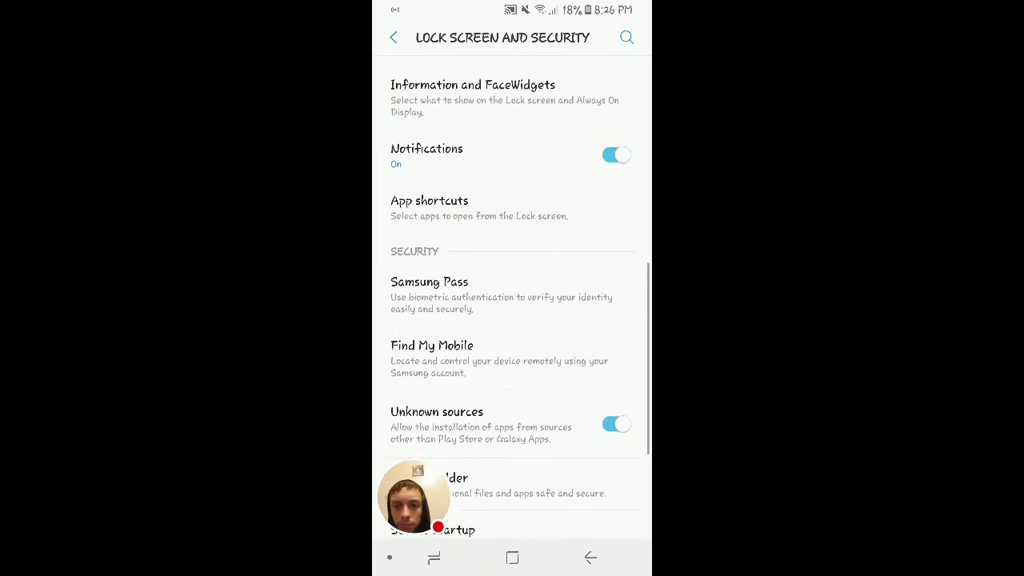
scroll(512, 320, up, 1)
scroll(512, 320, up, 1)
scroll(512, 320, up, 2)
scroll(513, 320, up, 2)
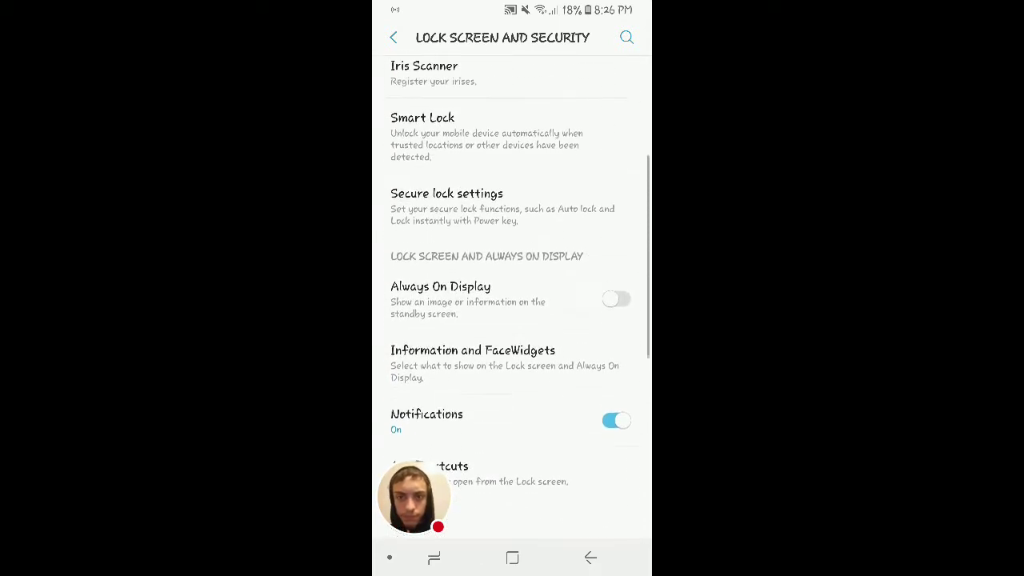
scroll(512, 320, up, 2)
scroll(512, 320, up, 2)
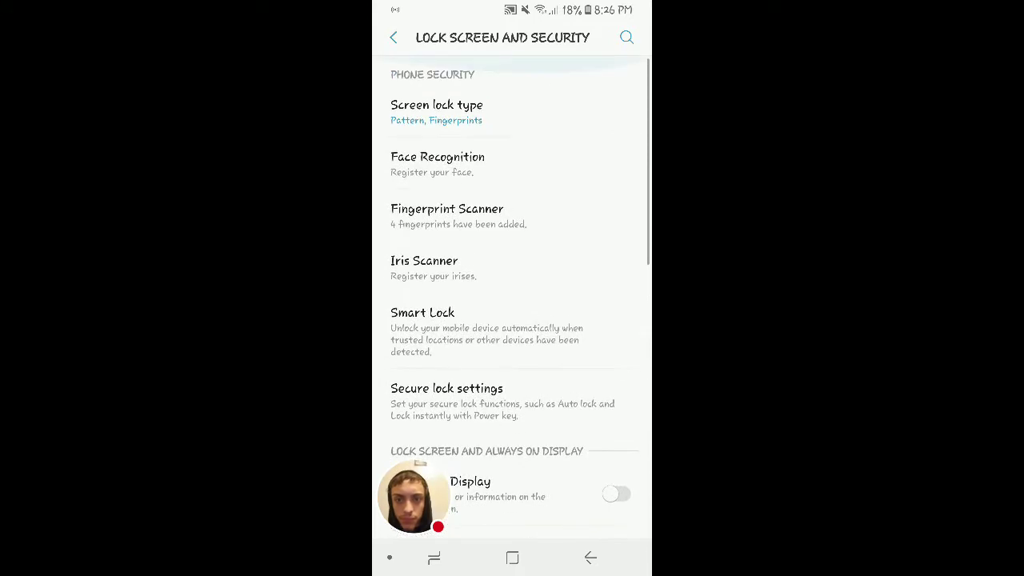
- Check Secure lock settings, then return and scroll down to the enabled Unknown sources toggle
click(446, 400)
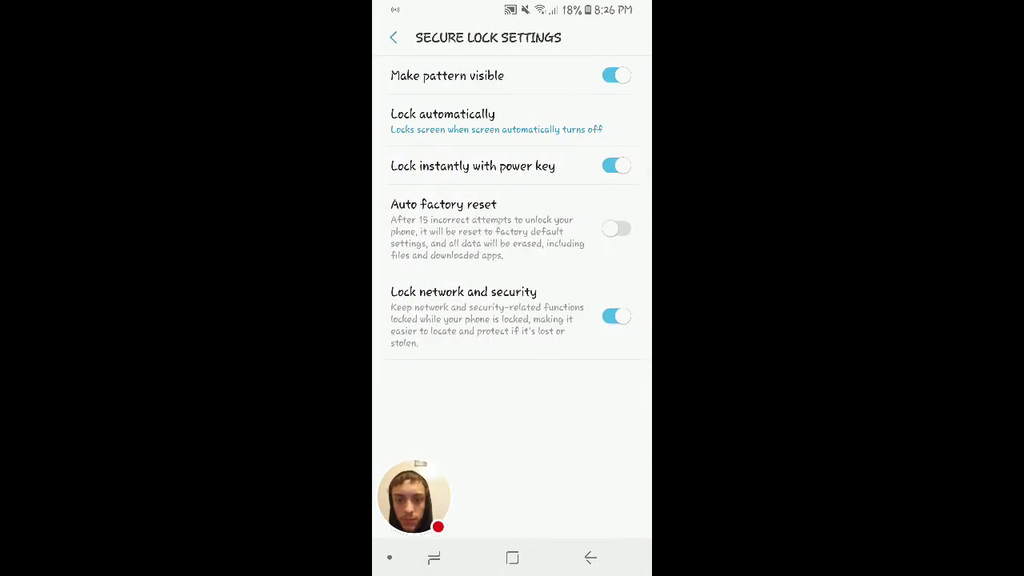
click(591, 558)
scroll(512, 320, down, 5)
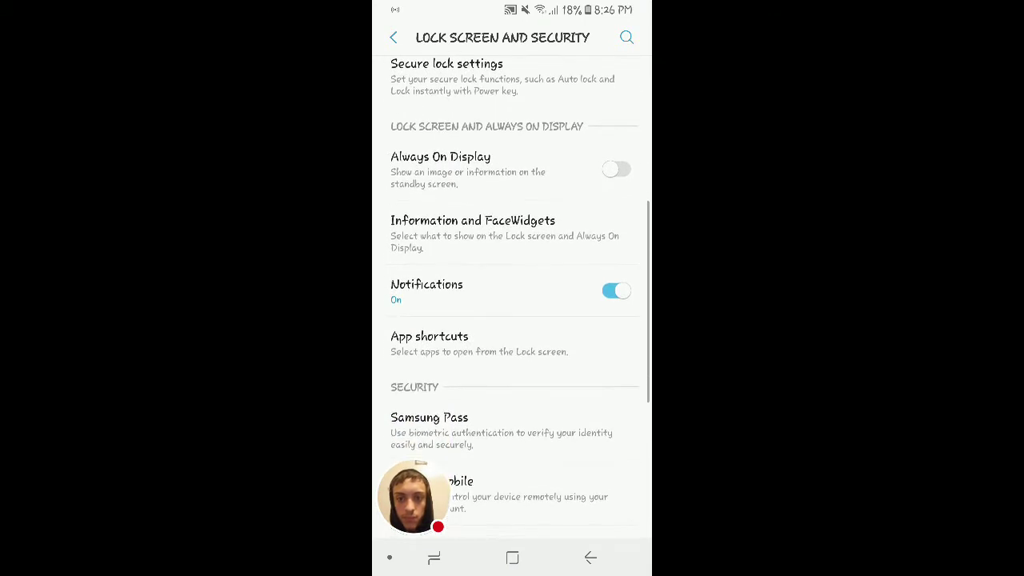
scroll(512, 320, down, 2)
scroll(513, 321, down, 2)
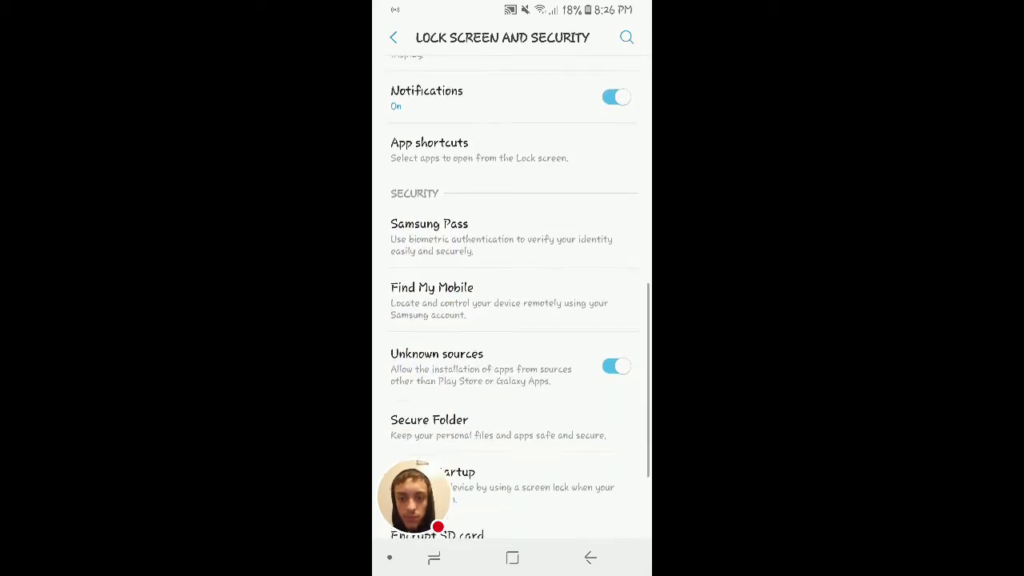
scroll(512, 320, down, 3)
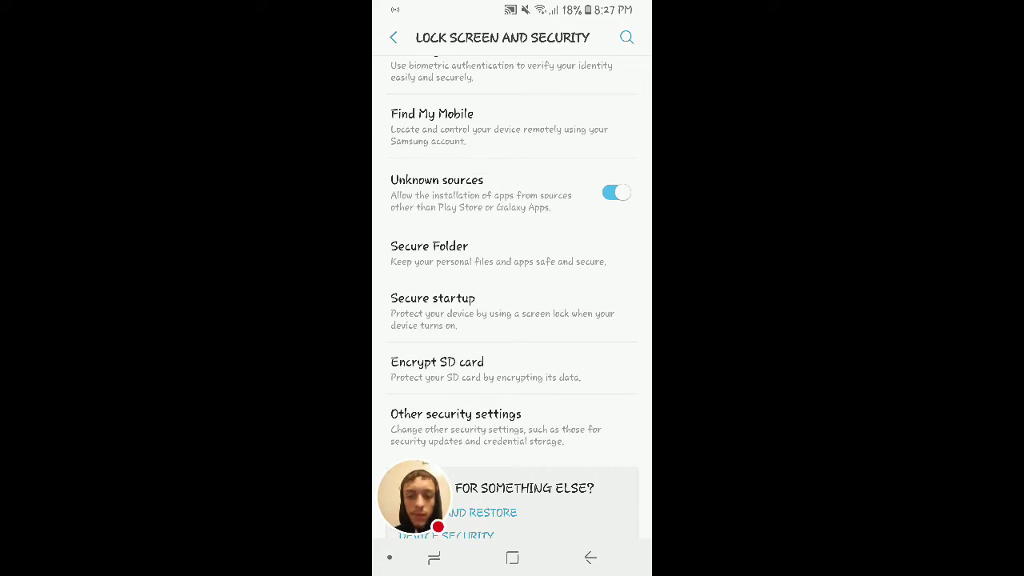
- Search Play Store for 'es' and open the ES File Explorer File Manager app page
click(434, 558)
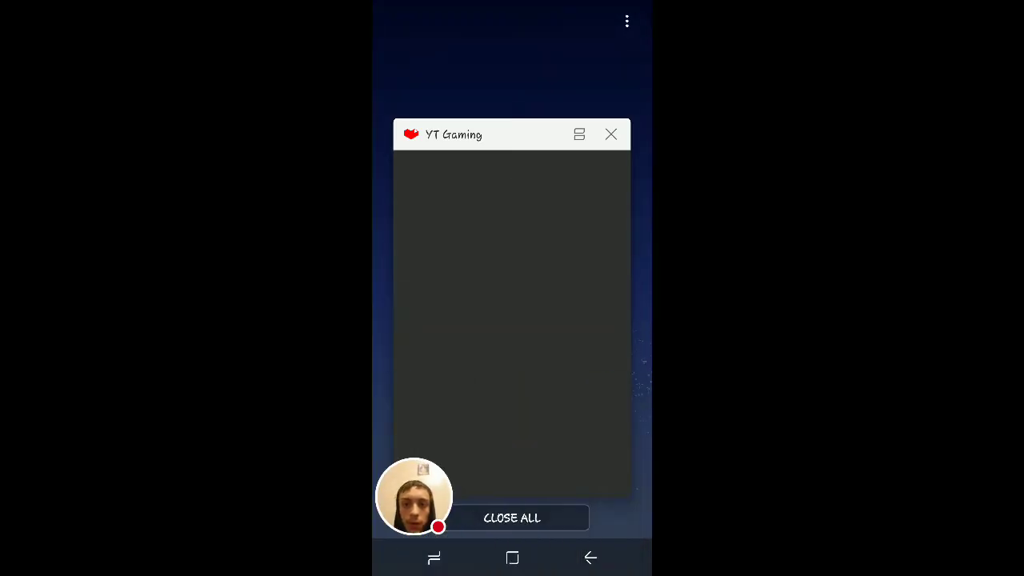
click(512, 557)
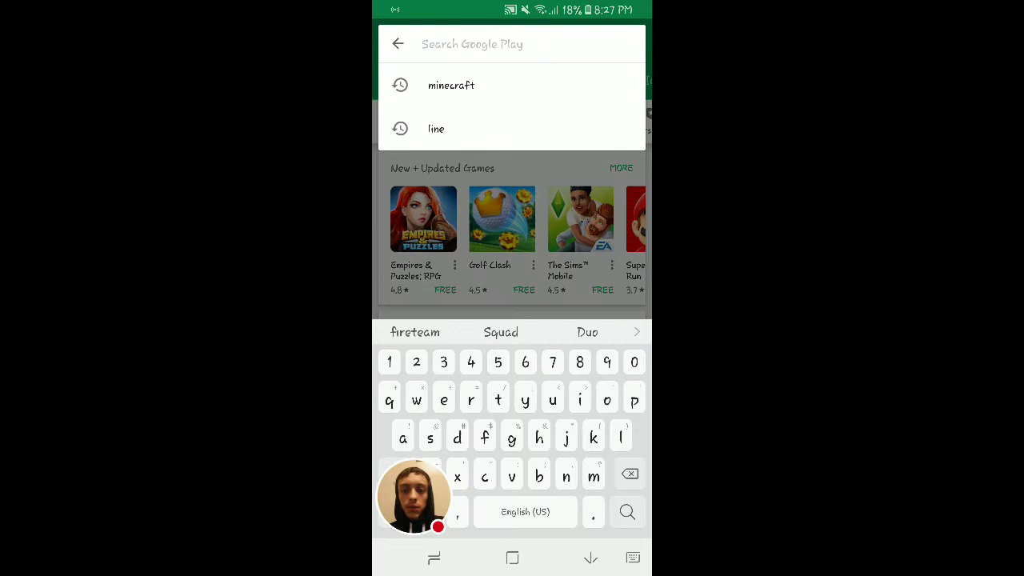
text(es)
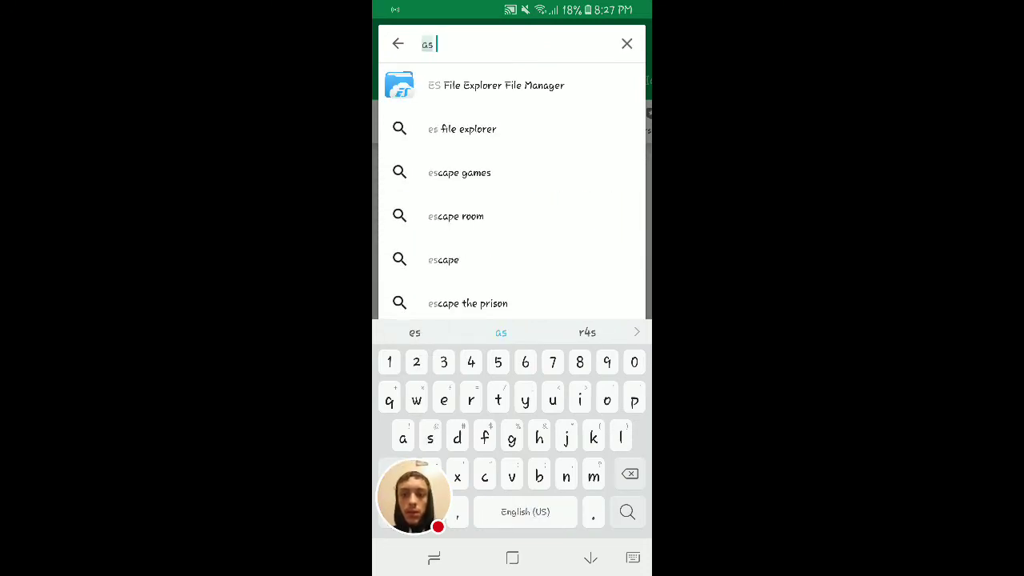
click(501, 332)
key(BackSpace)
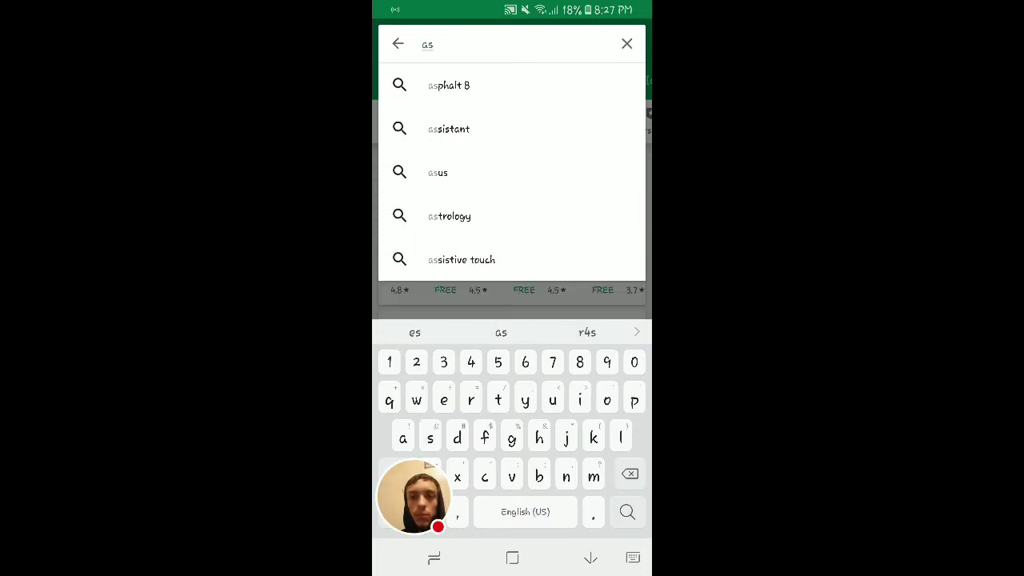
key(BackSpace)
key(BackSpace)
text(e)
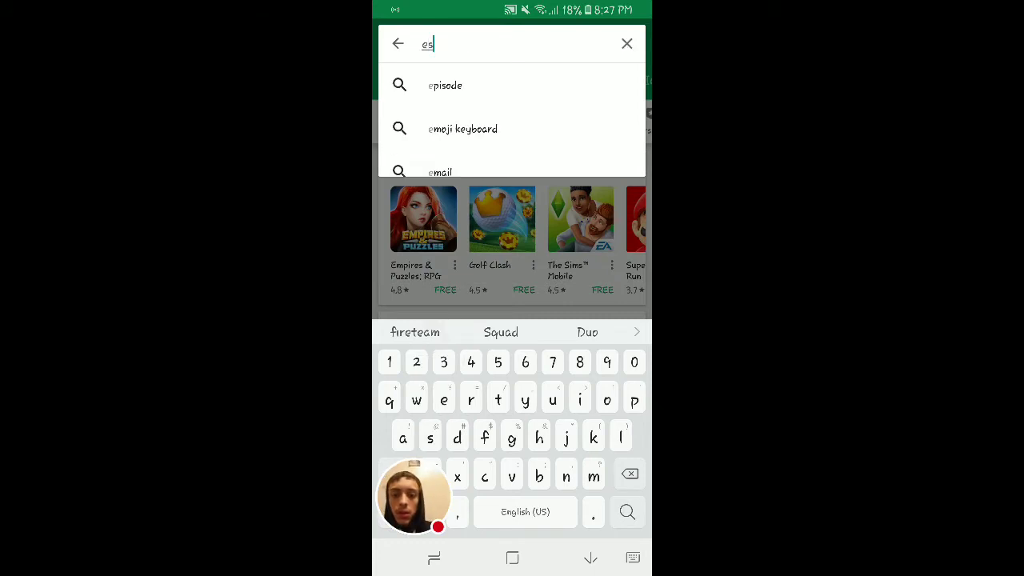
text(s)
click(496, 85)
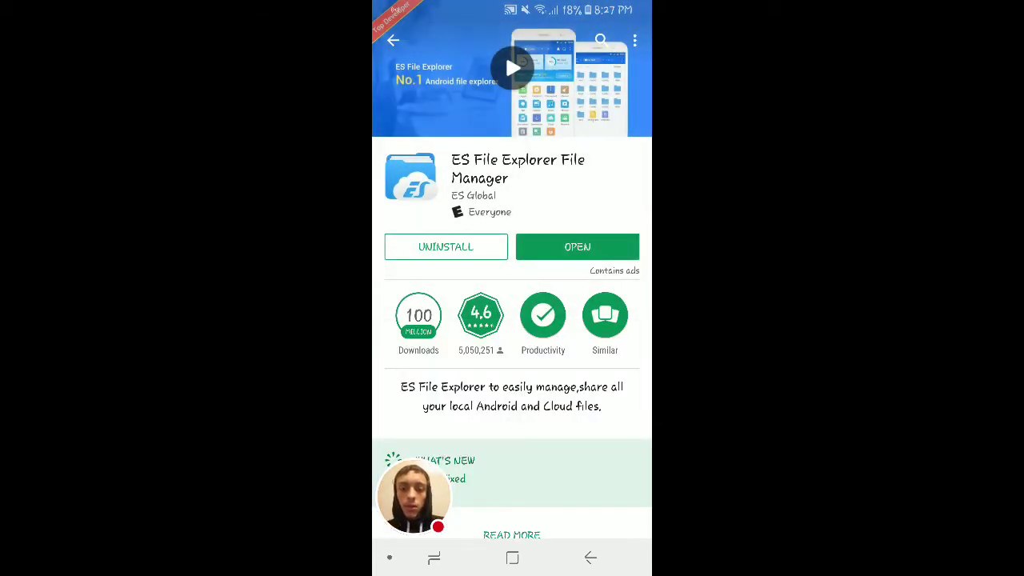
click(512, 558)
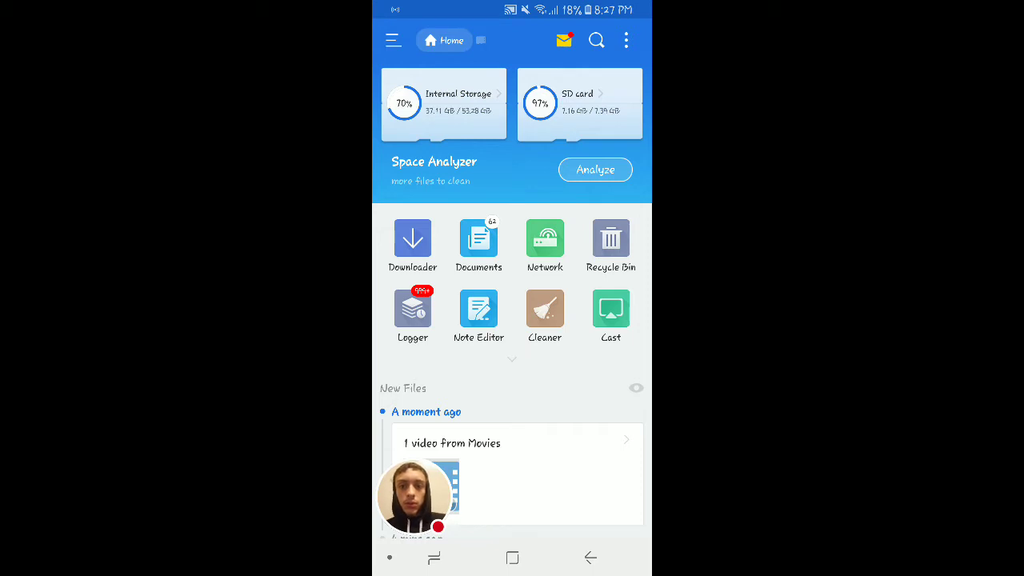
- Open Internal Storage and its Download folder containing PUBG Mobile.zip
click(445, 104)
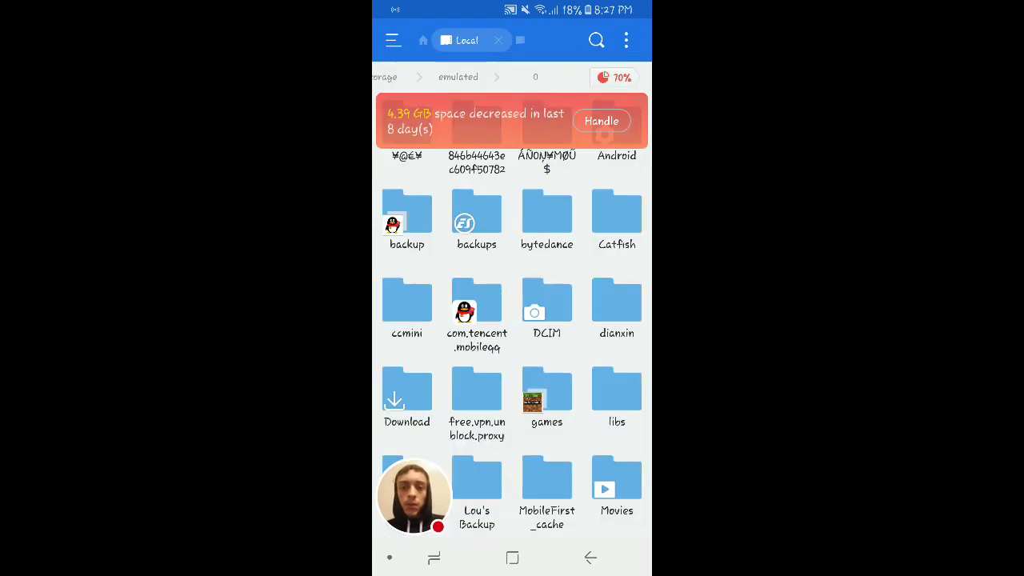
scroll(513, 320, down, 2)
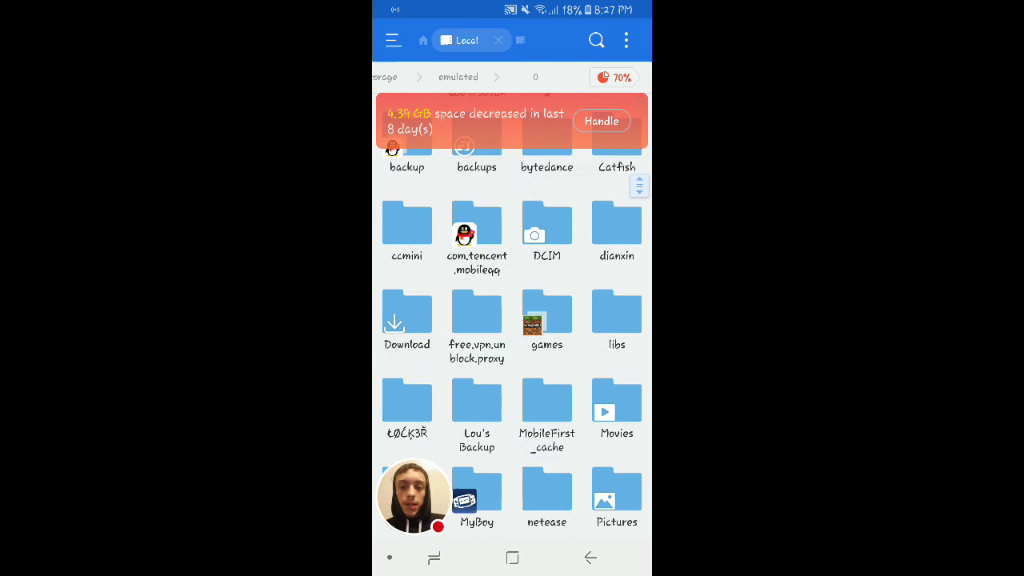
click(407, 317)
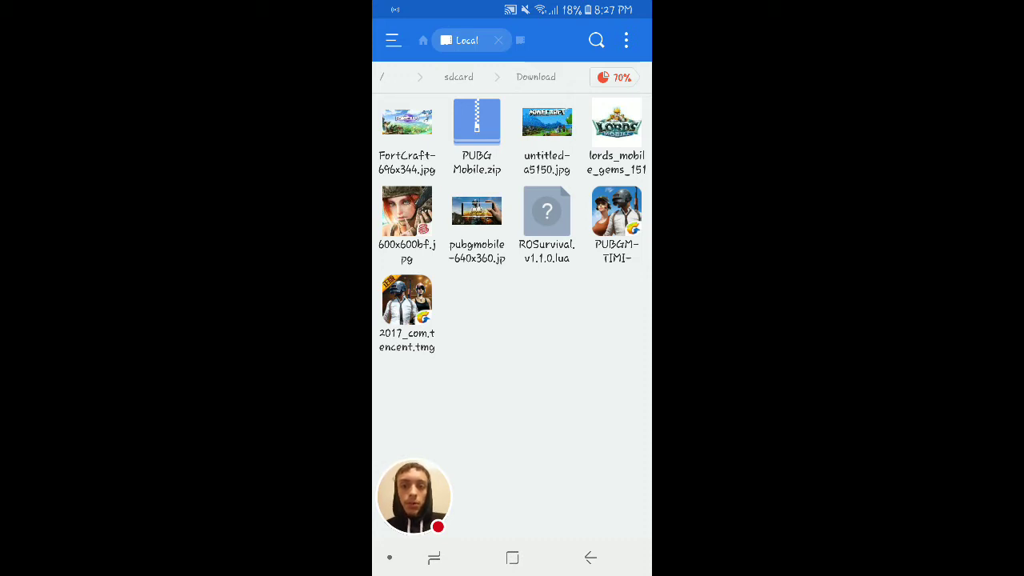
- Select PUBG Mobile.zip and choose Extract to with a custom path
click(477, 136)
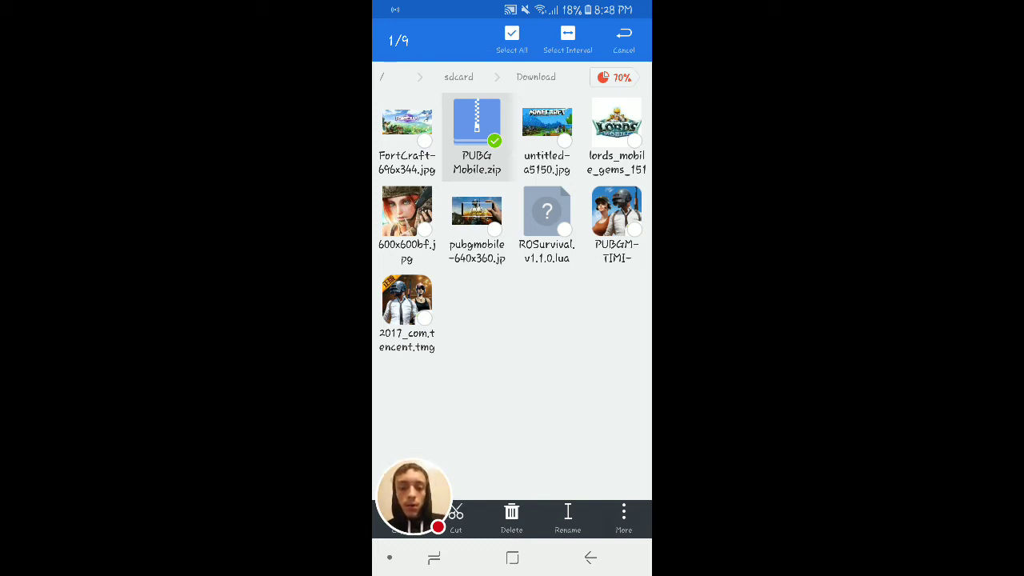
click(623, 519)
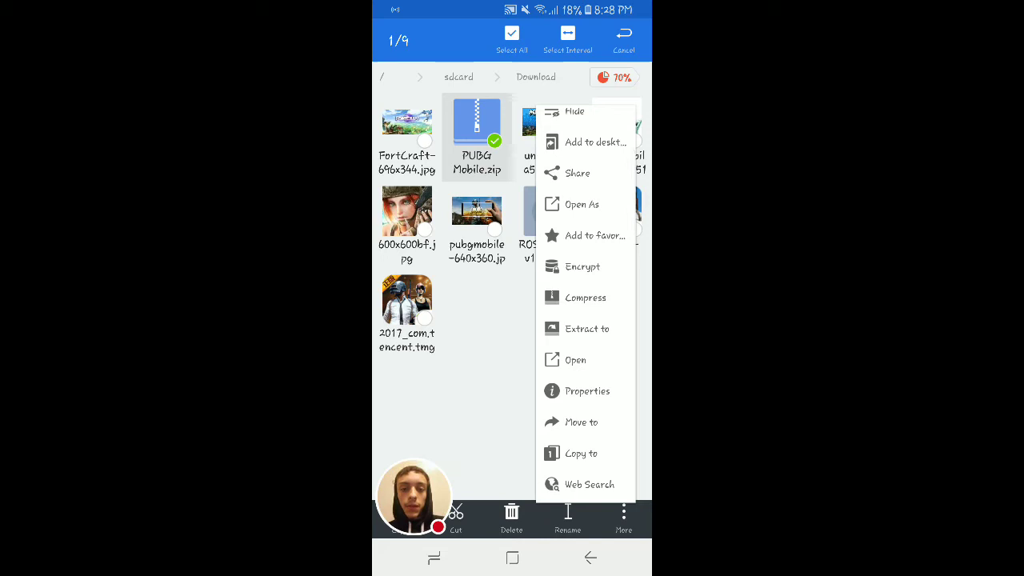
click(587, 329)
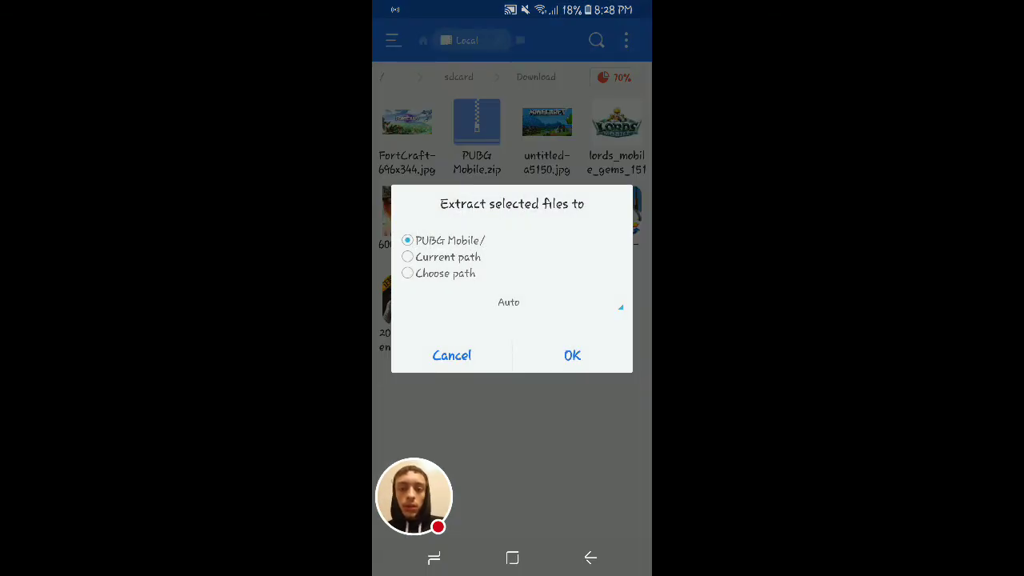
click(408, 273)
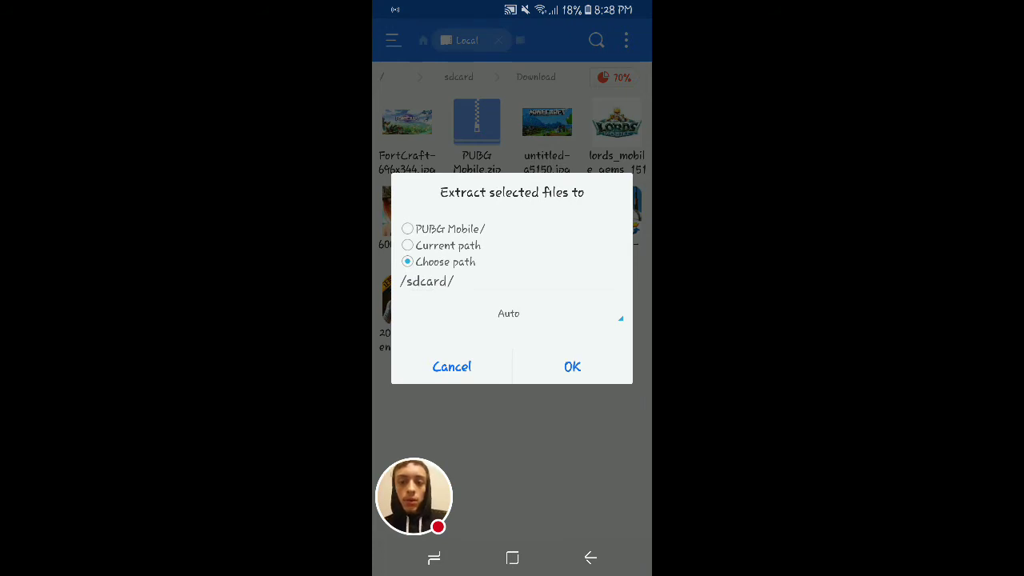
- Set /storage/emulated/0/Download as the destination and start extracting
click(409, 96)
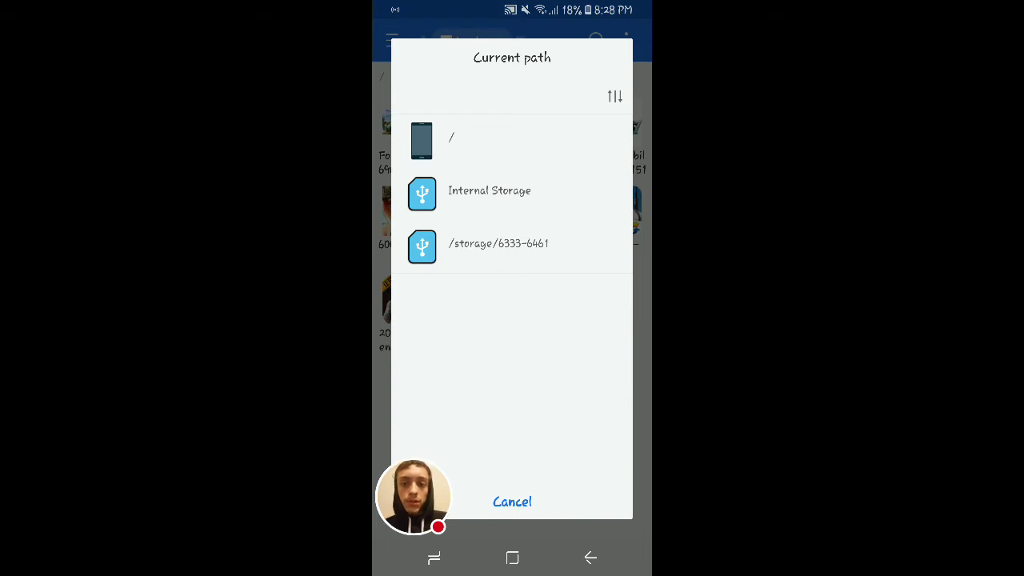
click(489, 192)
scroll(512, 296, down, 1)
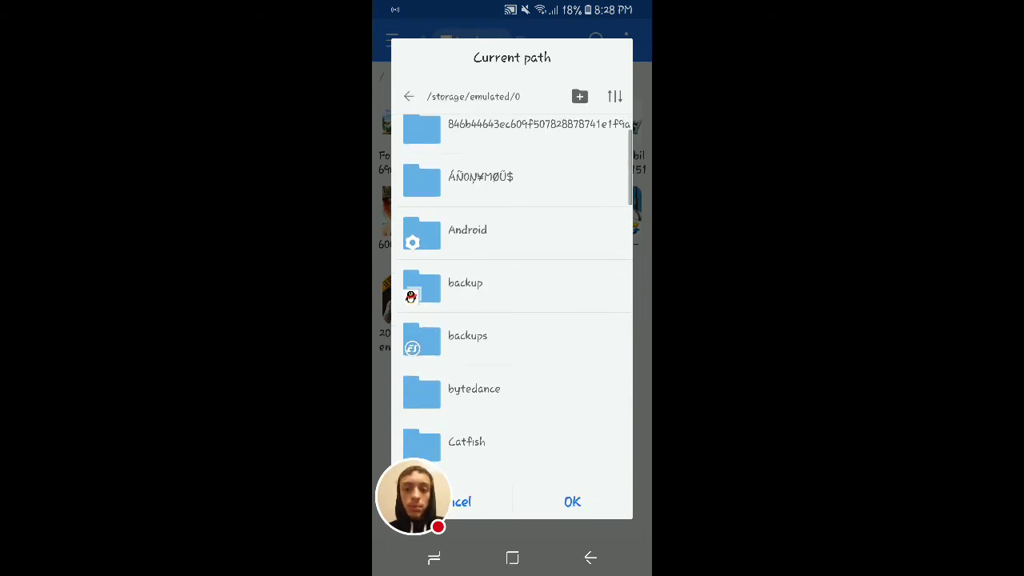
scroll(512, 296, down, 3)
scroll(512, 296, down, 2)
scroll(512, 296, down, 2)
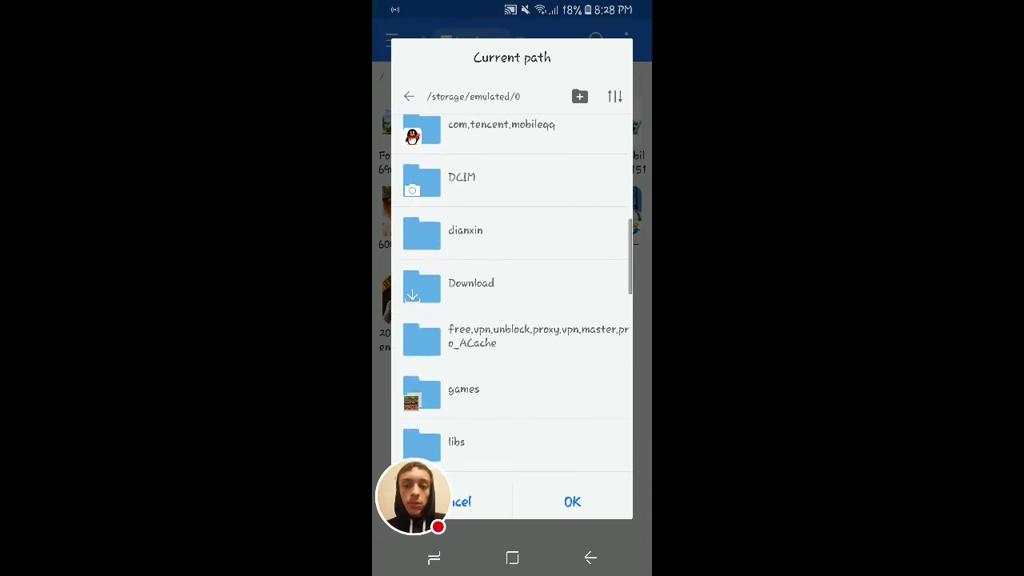
click(471, 284)
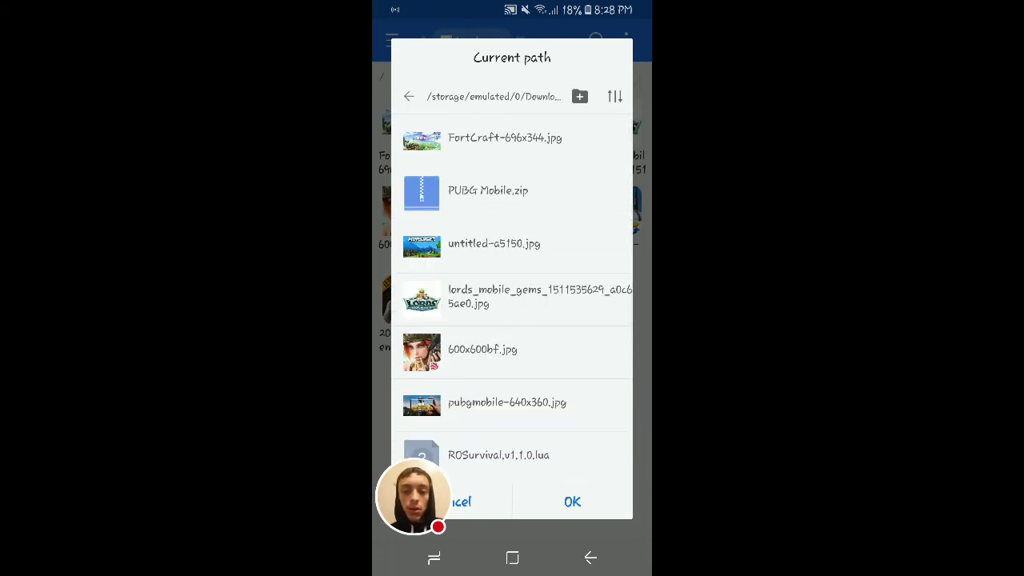
click(572, 501)
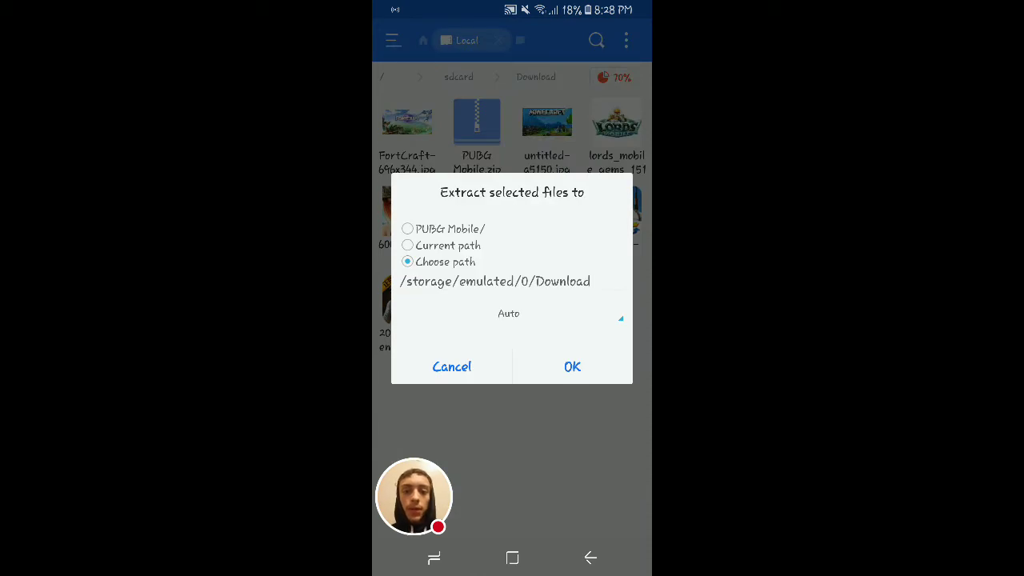
click(572, 366)
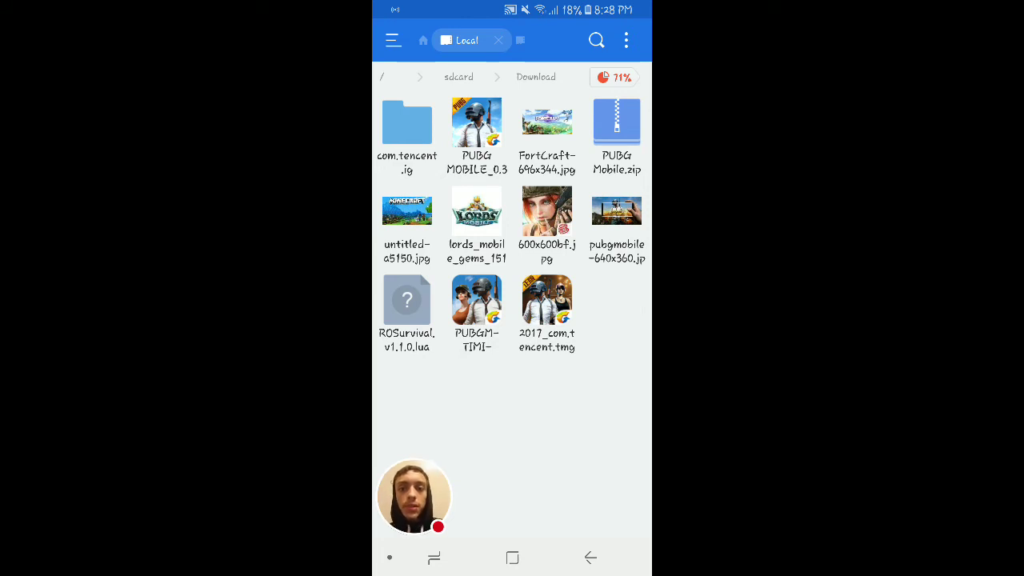
- After extraction finishes, select the com.tencent.ig folder in Download
click(407, 132)
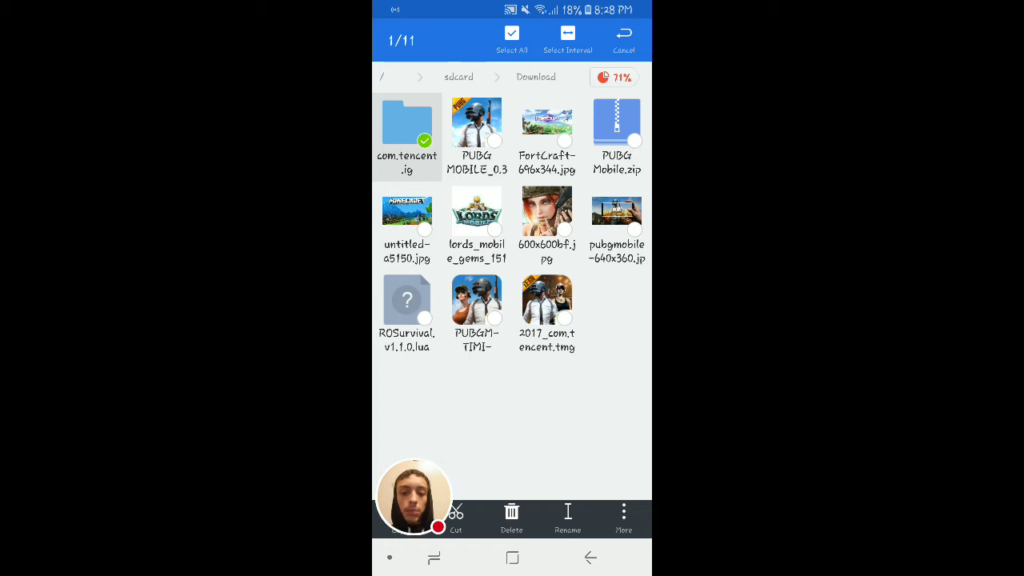
- Move the com.tencent.ig folder into Android/obb using Move to
click(623, 518)
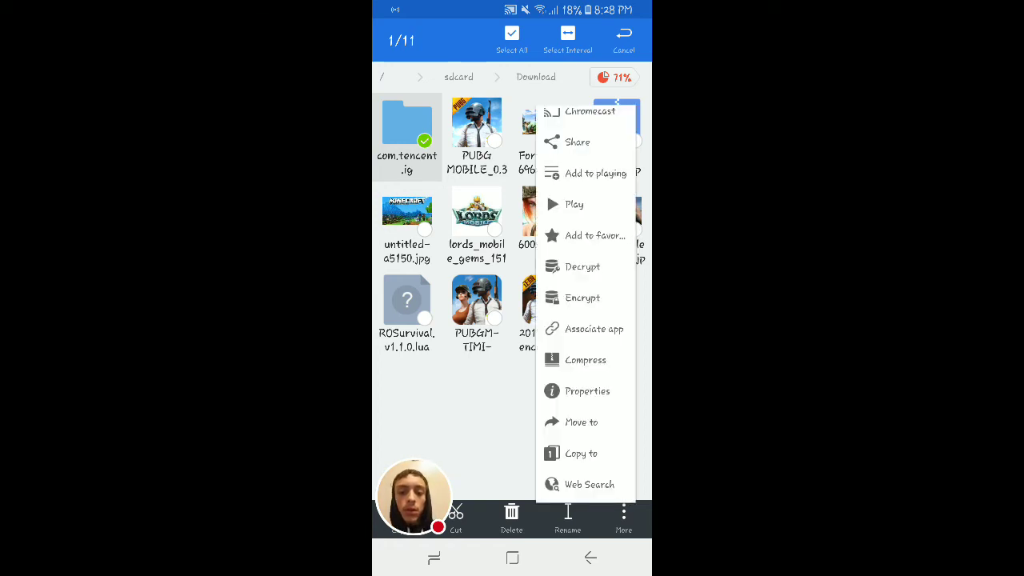
click(581, 421)
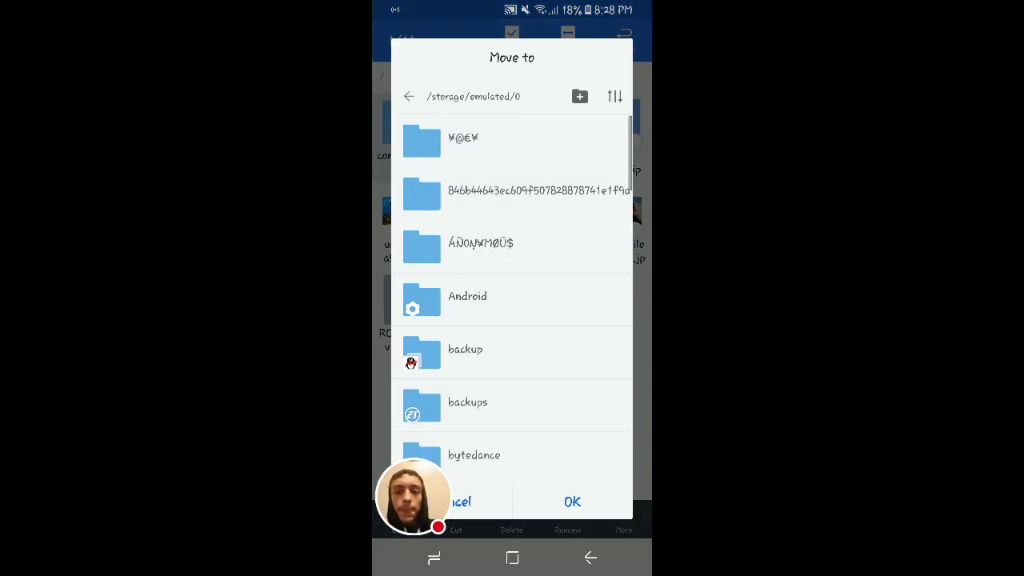
scroll(512, 289, down, 2)
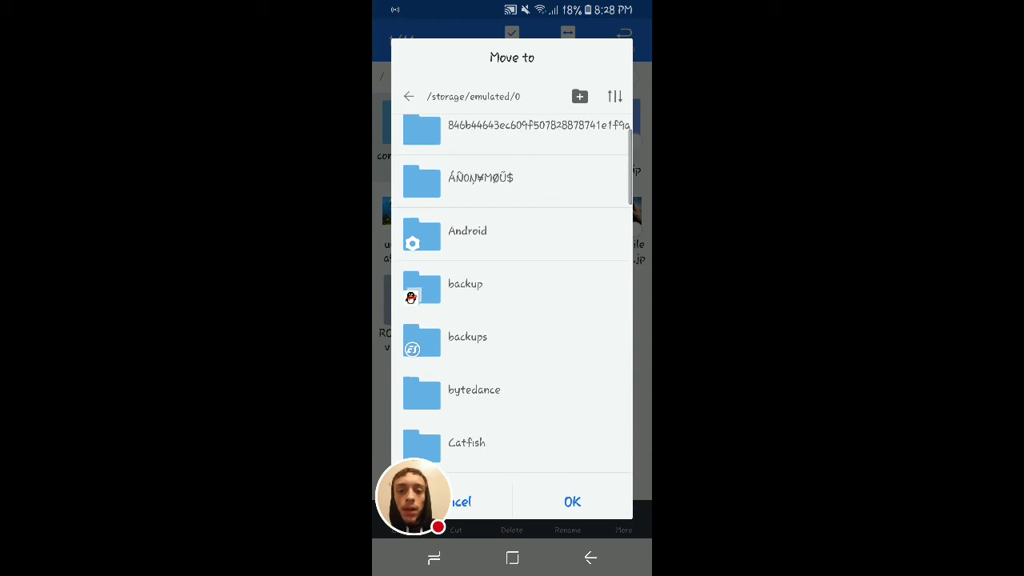
click(468, 231)
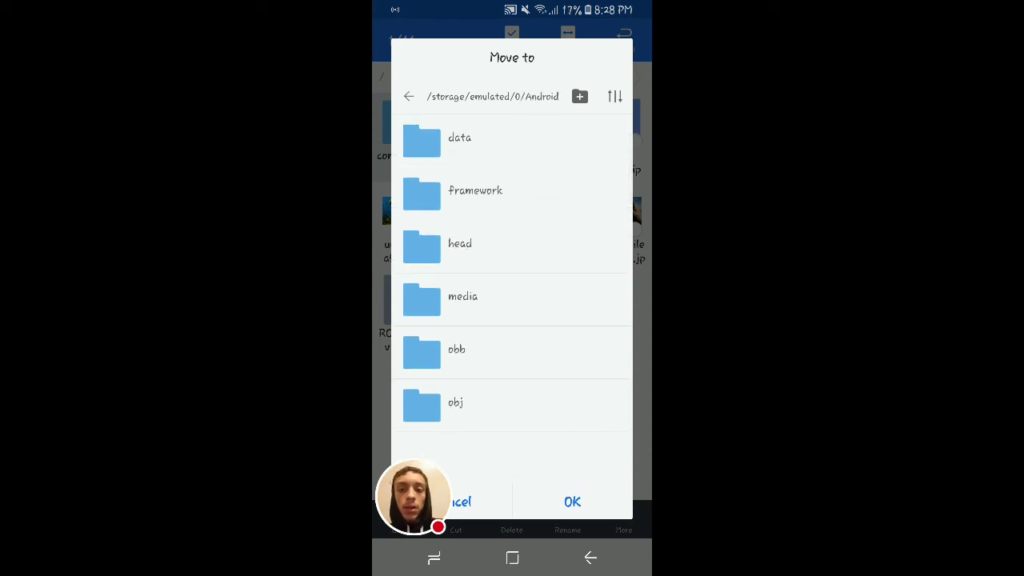
click(456, 349)
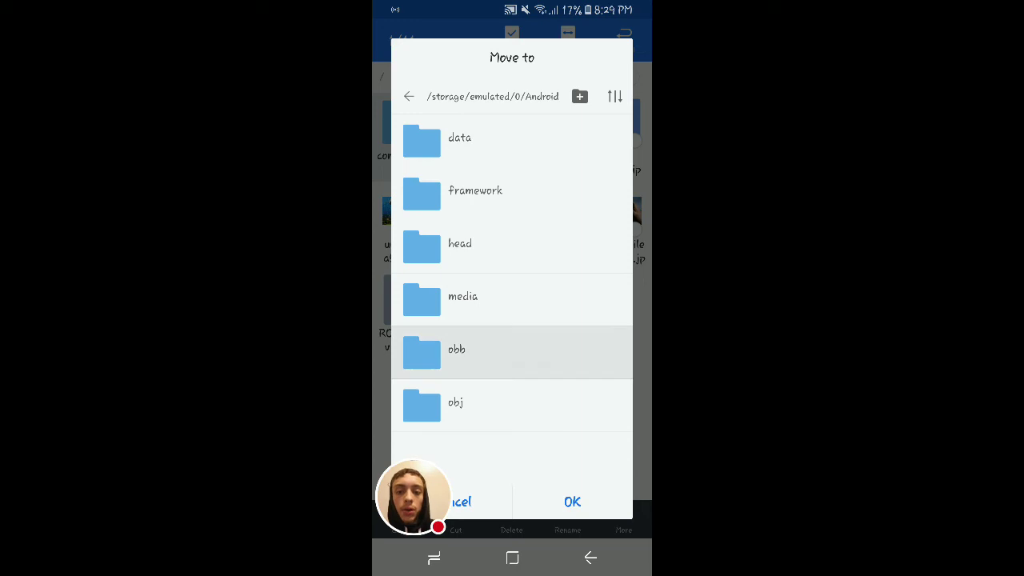
scroll(512, 289, down, 1)
scroll(512, 288, down, 2)
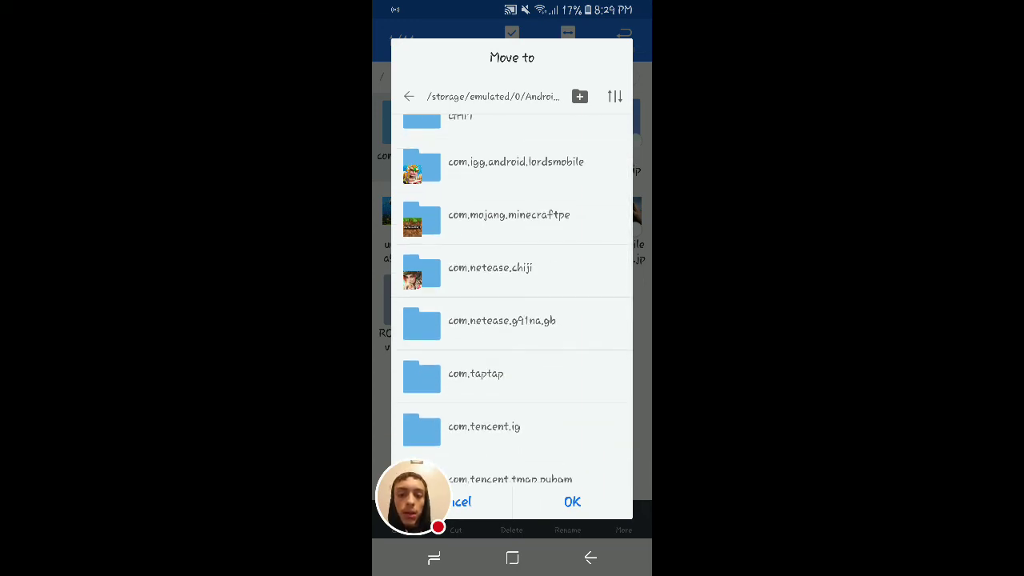
click(572, 502)
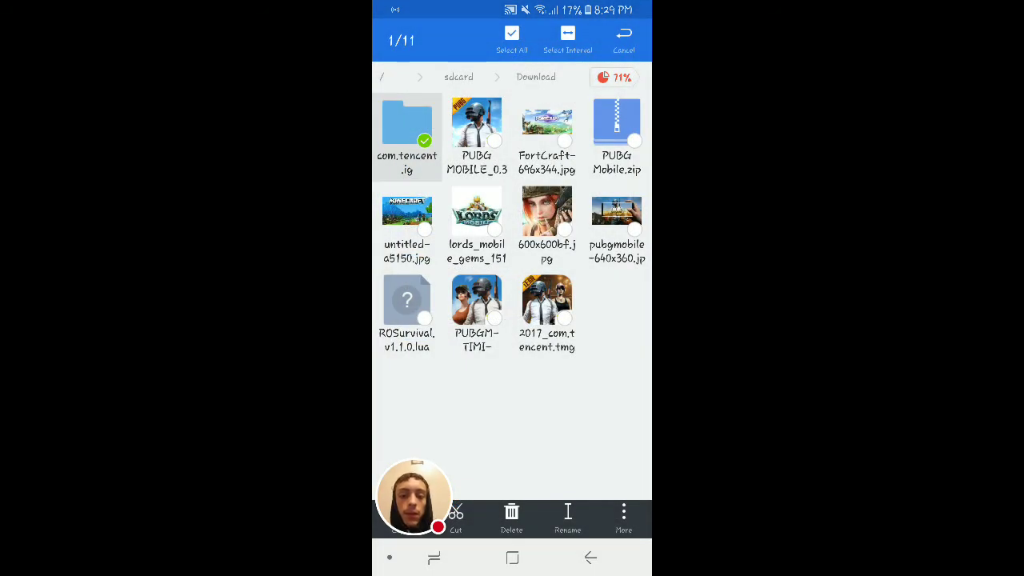
click(591, 558)
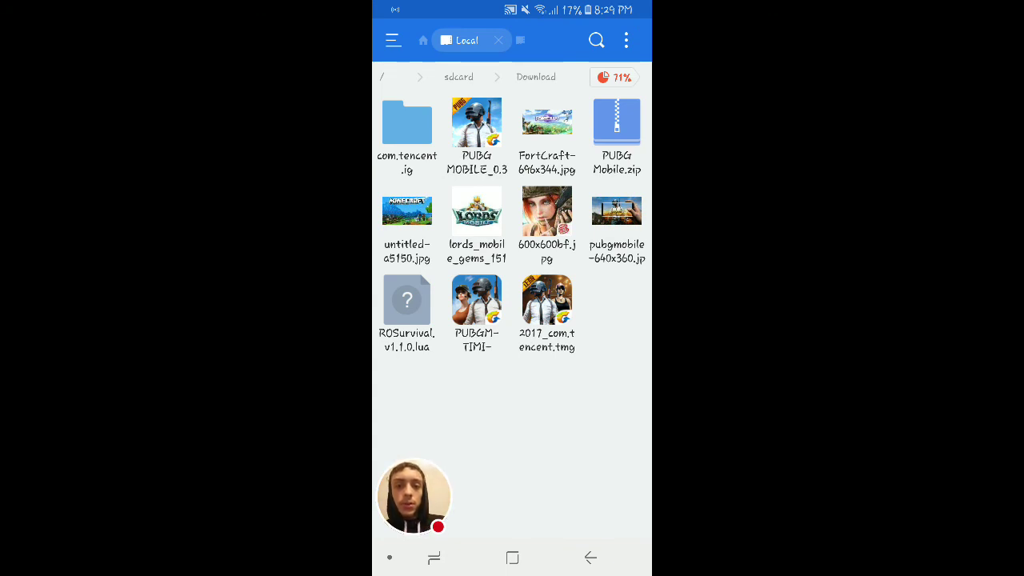
click(477, 128)
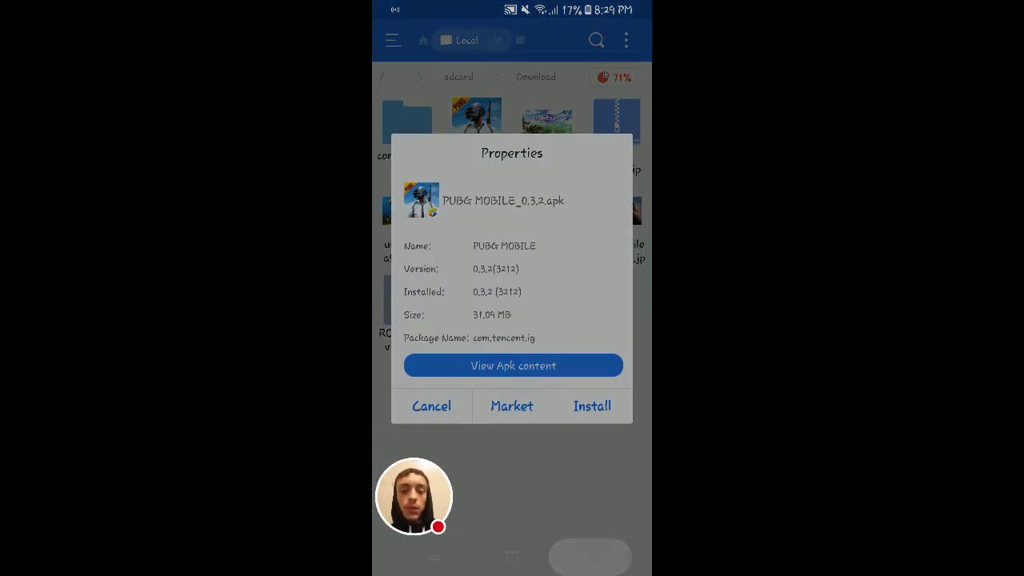
key(Escape)
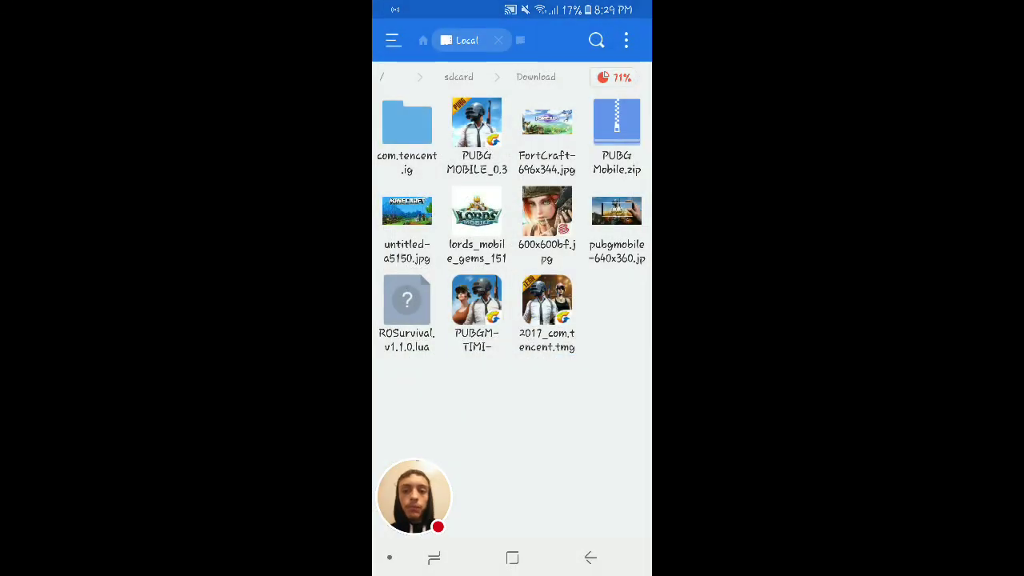